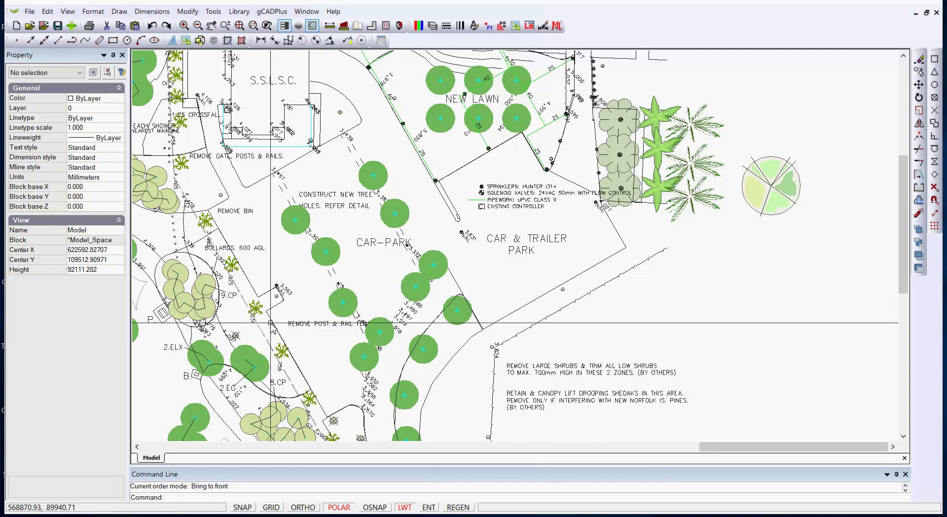
Step: Zoom in on the 9.CP tree group next to the car park
scroll(199, 305, up, 3)
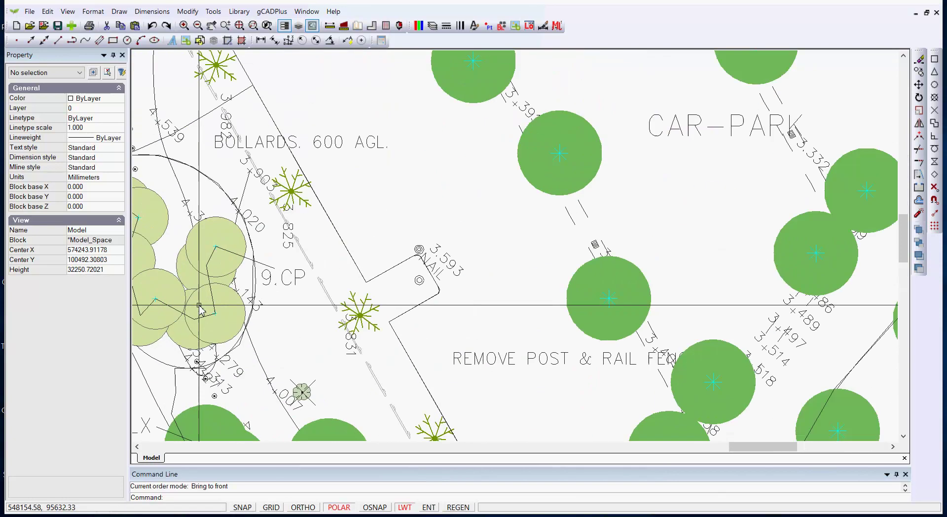
Step: Inspect the TREE-5M tree block and the PINET-74 pine symbol in the Property panel
scroll(200, 306, up, 2)
click(240, 320)
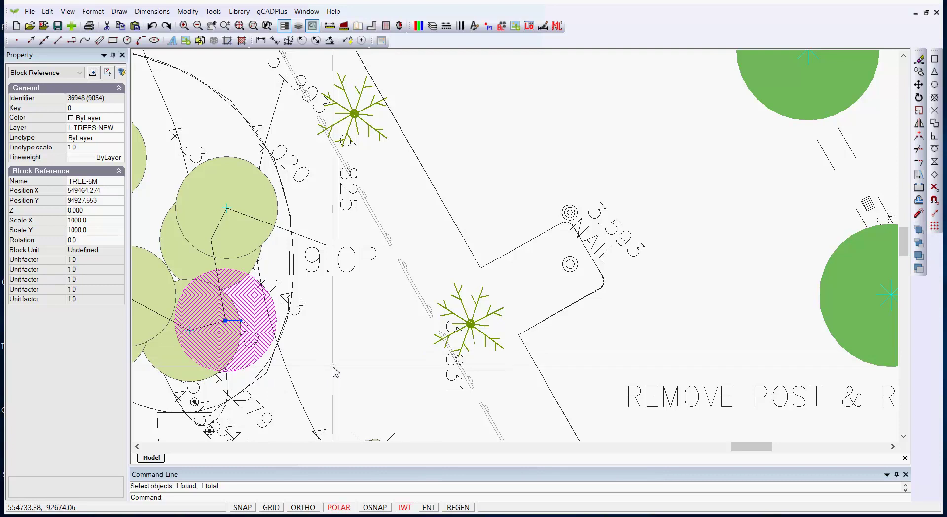
key(Escape)
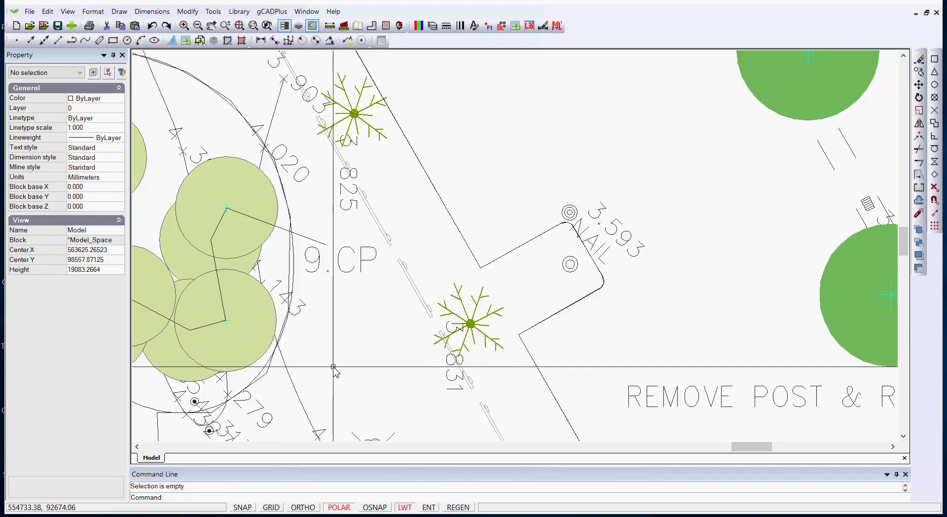
click(474, 326)
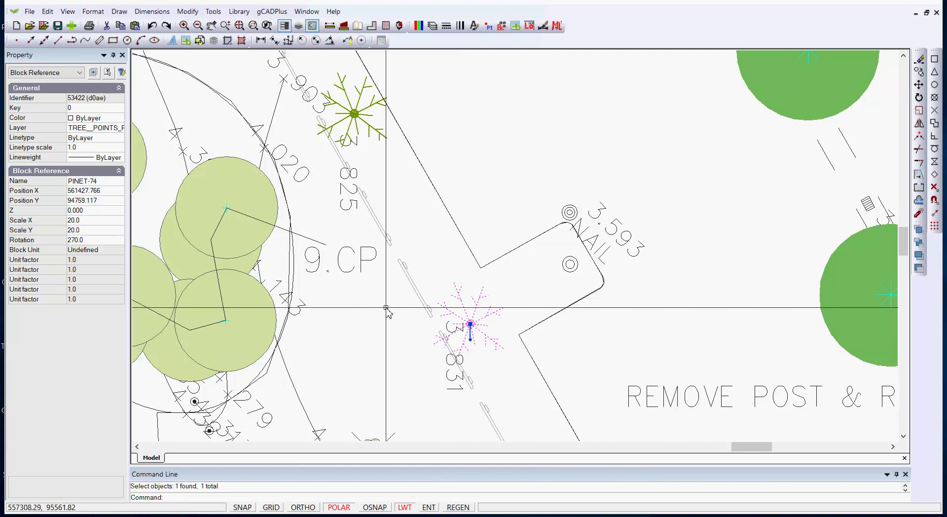
key(Escape)
Step: Re-check both blocks, ending with the TREE-5M tree block selected
scroll(394, 320, down, 2)
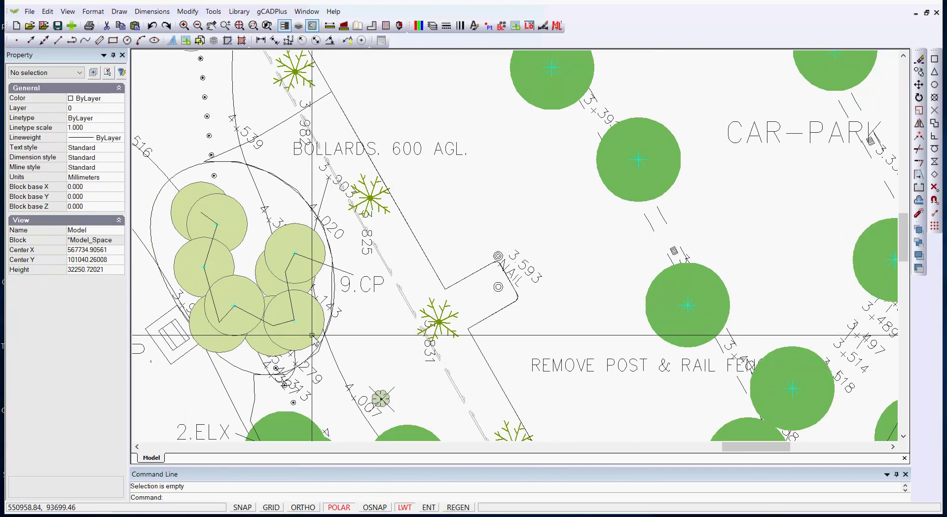
click(303, 333)
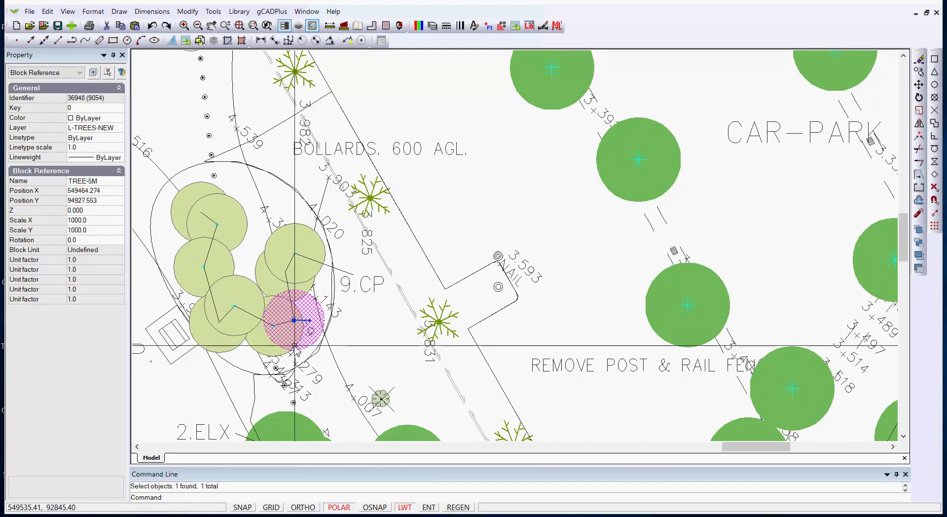
scroll(302, 332, up, 4)
scroll(301, 332, up, 1)
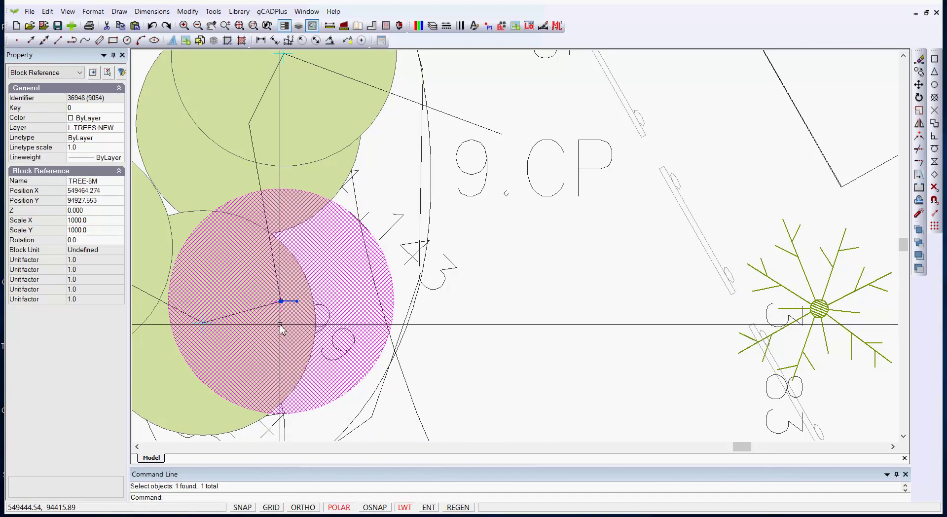
scroll(283, 328, down, 1)
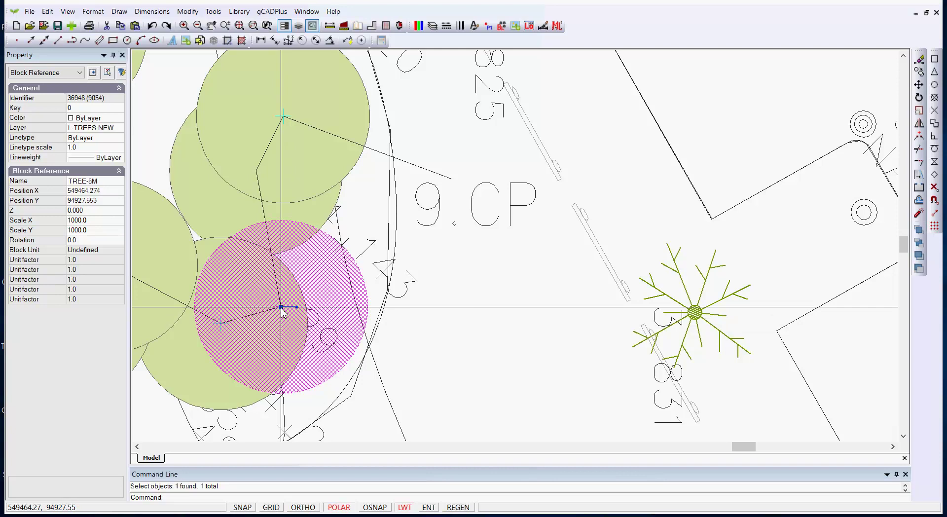
key(Escape)
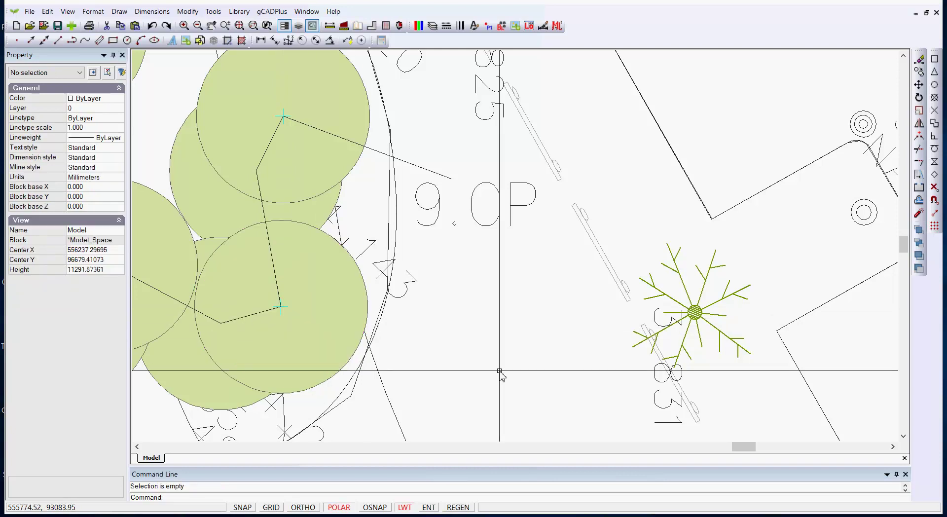
click(693, 326)
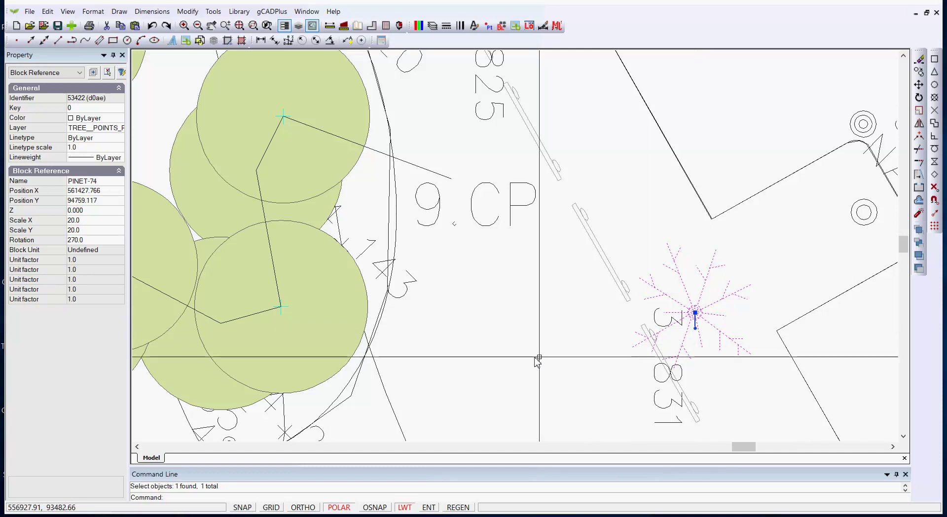
key(Escape)
click(285, 308)
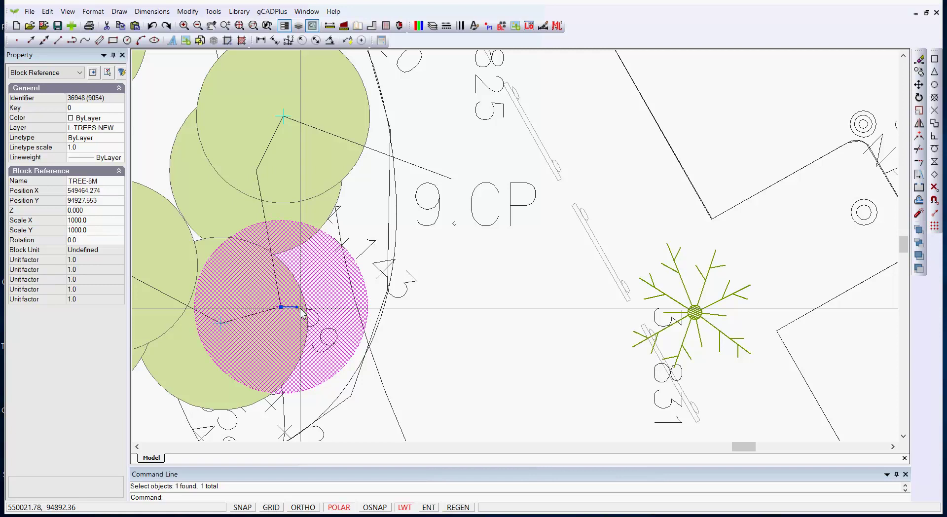
Step: Zoom out, pan and zoom in on the palms east of the Car & Trailer Park
key(Escape)
scroll(321, 309, down, 3)
scroll(392, 291, down, 2)
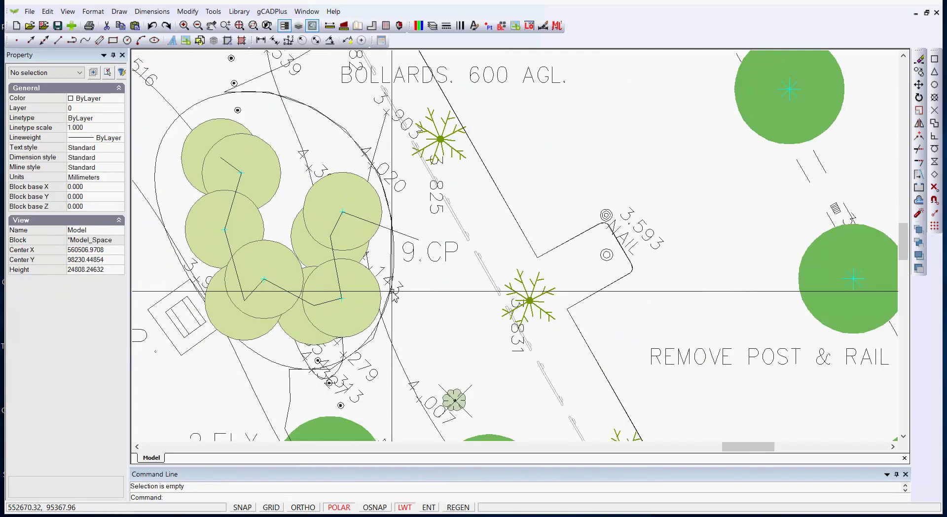
scroll(392, 291, down, 5)
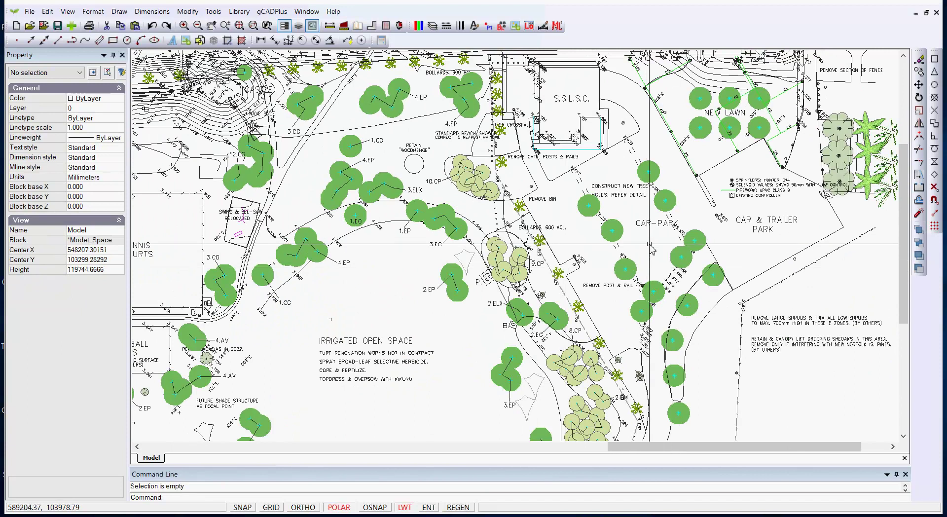
middle_drag(763, 224, 534, 283)
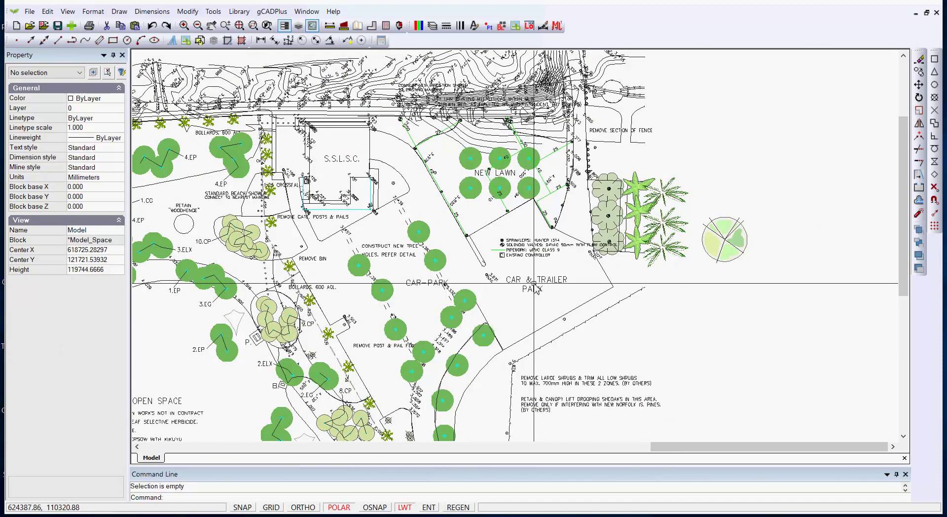
scroll(538, 288, up, 1)
scroll(481, 329, up, 1)
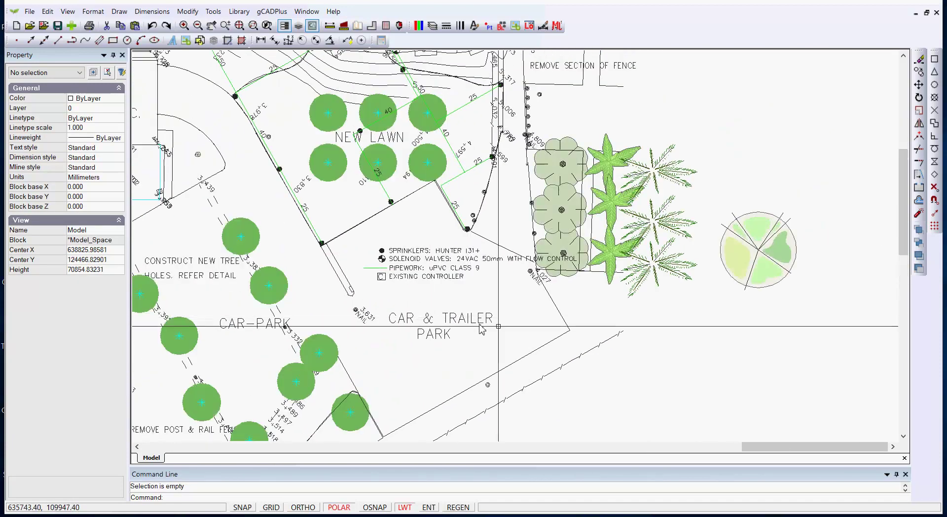
scroll(654, 177, up, 1)
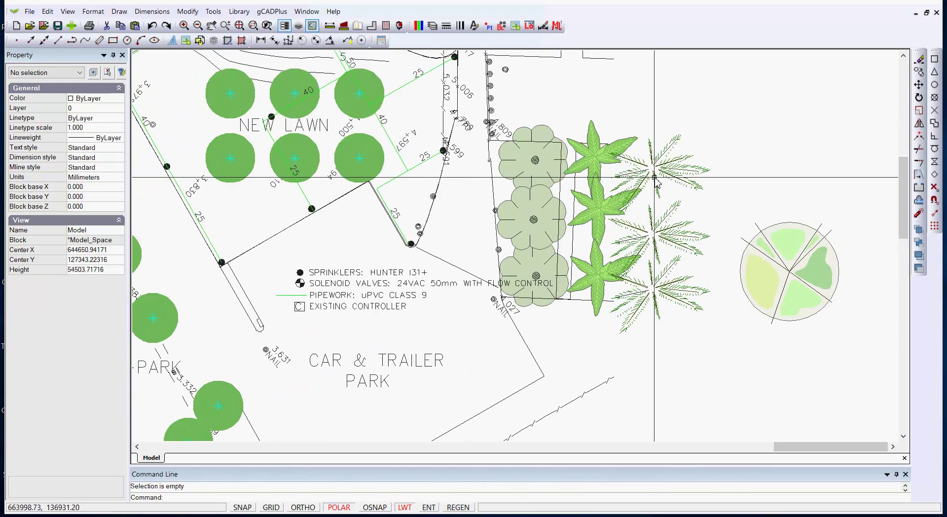
scroll(654, 176, up, 1)
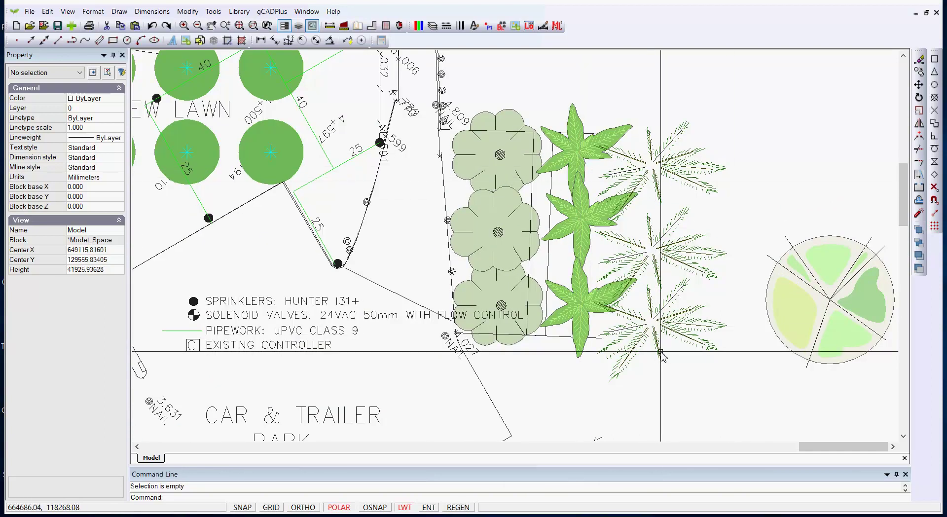
Step: Preview UPlantSymbol05.lcd in Library > Plants > Standard, then cancel without inserting
click(244, 13)
mouse_move(287, 30)
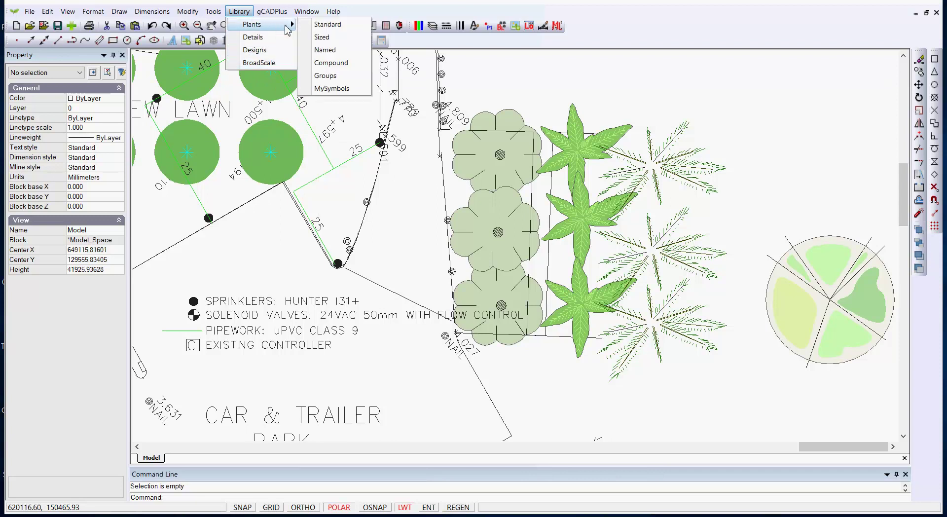
click(328, 24)
click(343, 290)
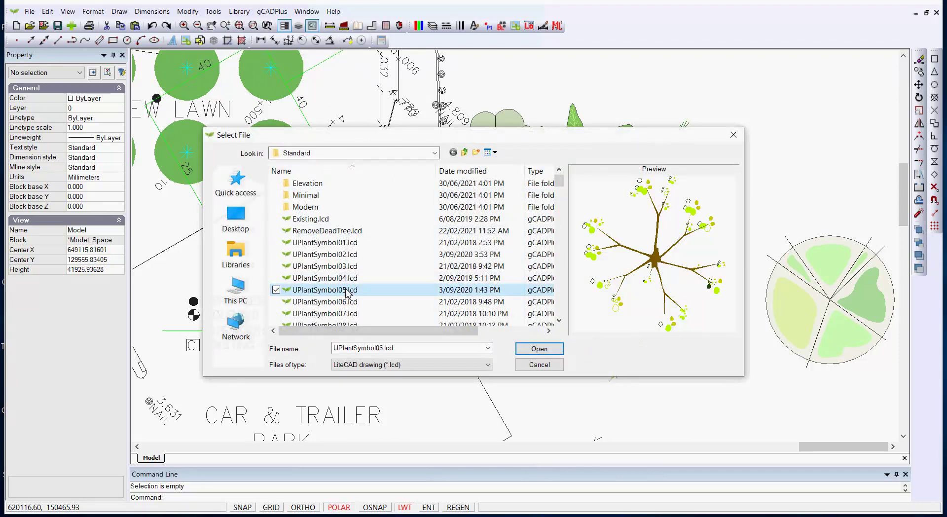
click(547, 367)
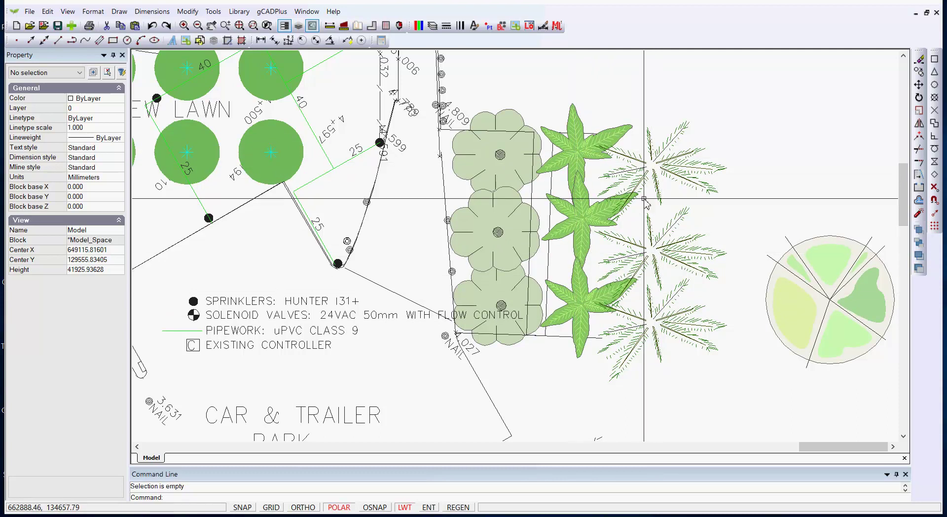
Step: Rotate the top star-shaped plant block about 29 degrees
click(578, 156)
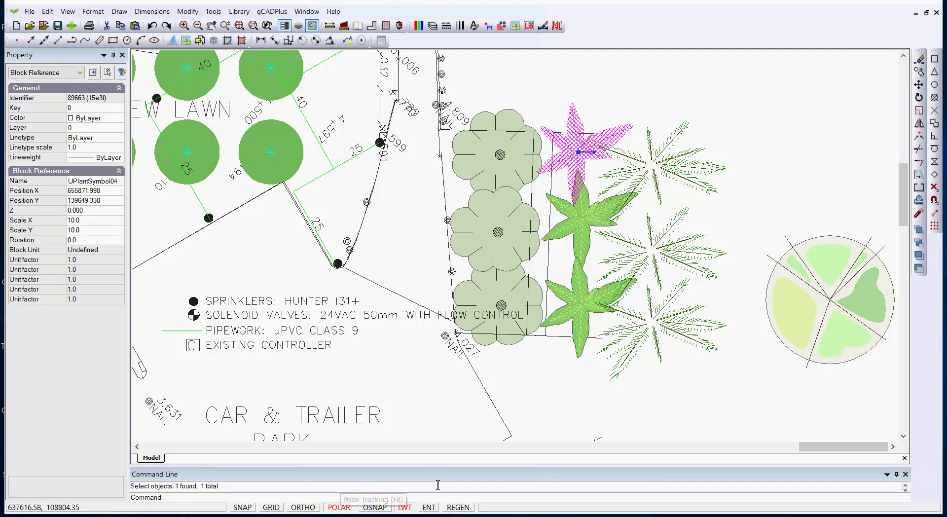
key(Escape)
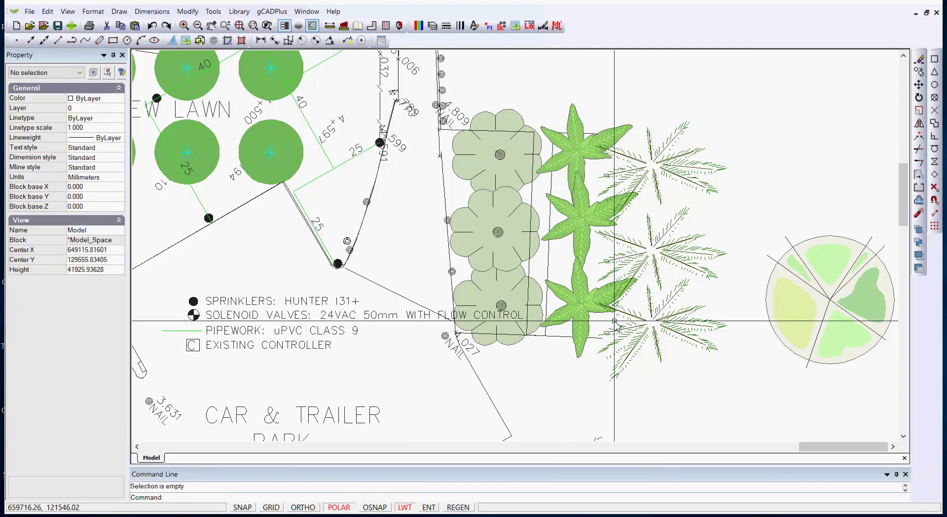
click(583, 146)
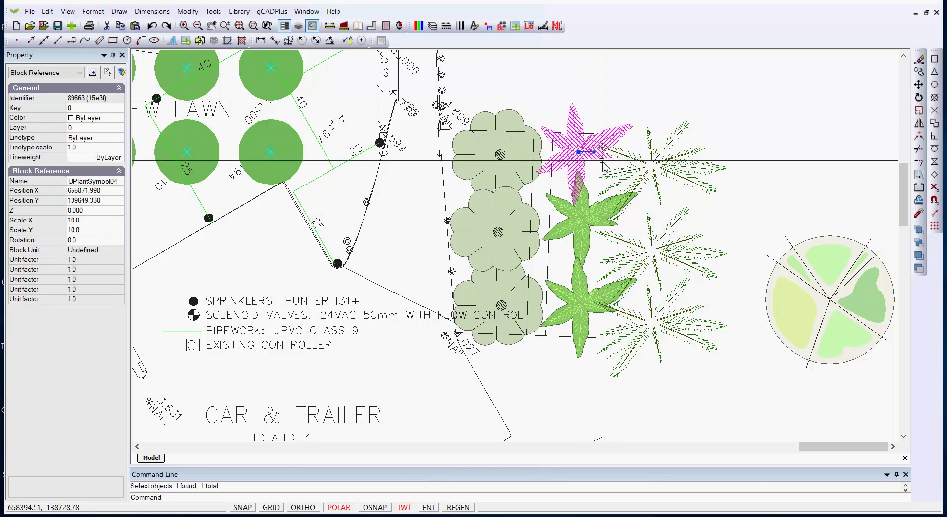
drag(594, 152, 611, 142)
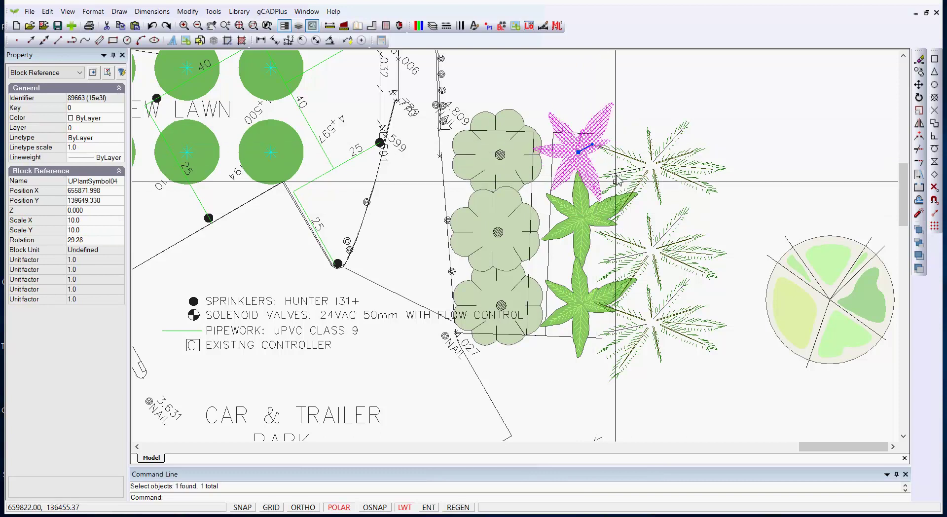
Step: Rotate the bottom and middle fern blocks to new angles, then clear the selection
click(585, 226)
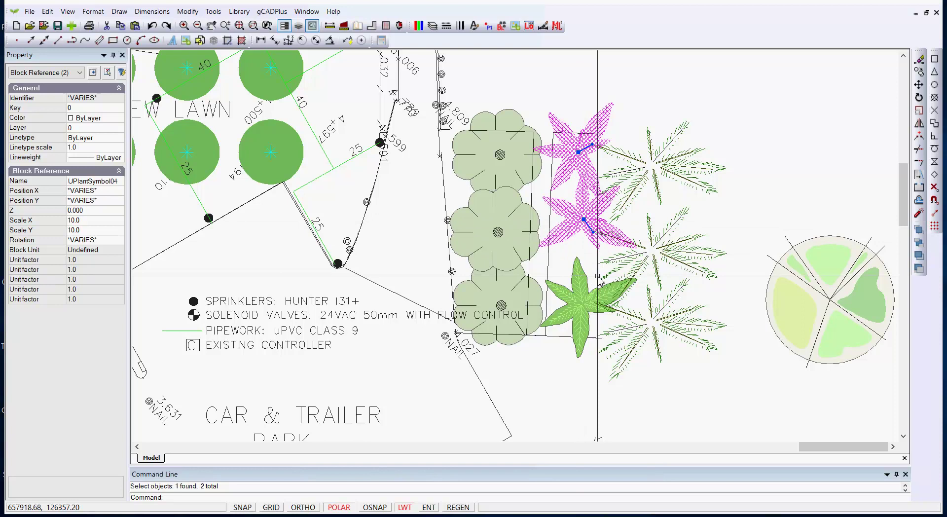
click(659, 366)
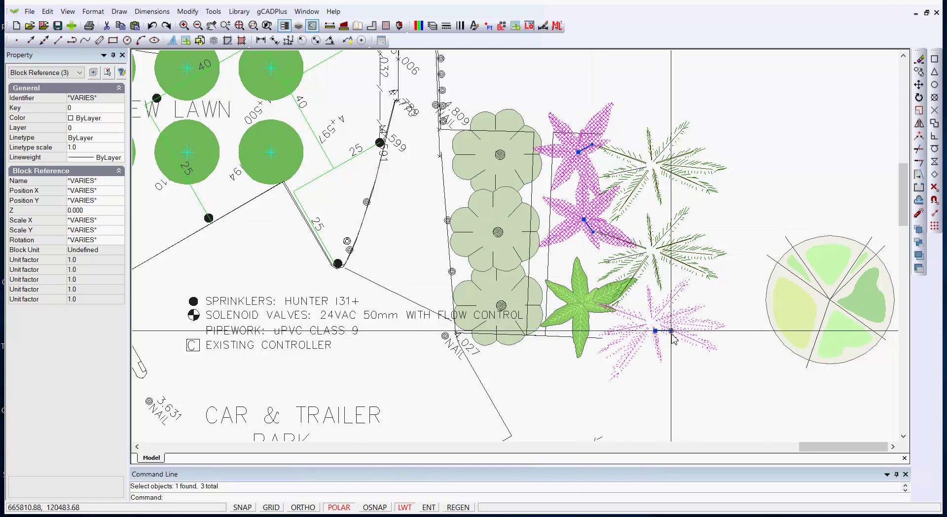
drag(671, 331, 676, 310)
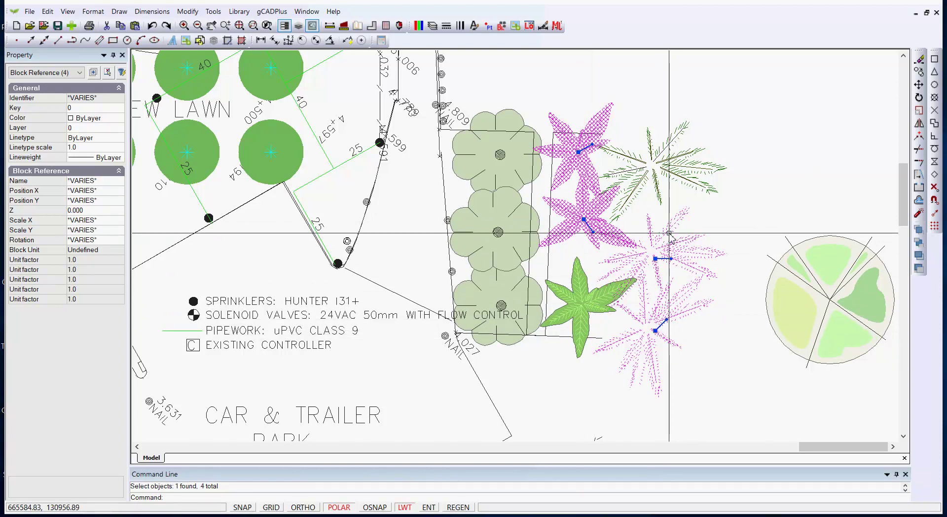
click(665, 268)
drag(664, 268, 594, 309)
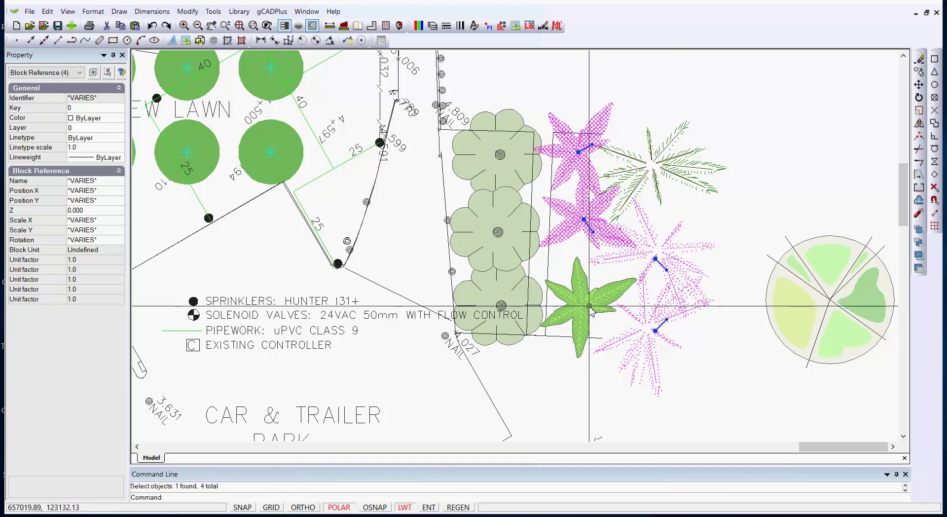
click(502, 233)
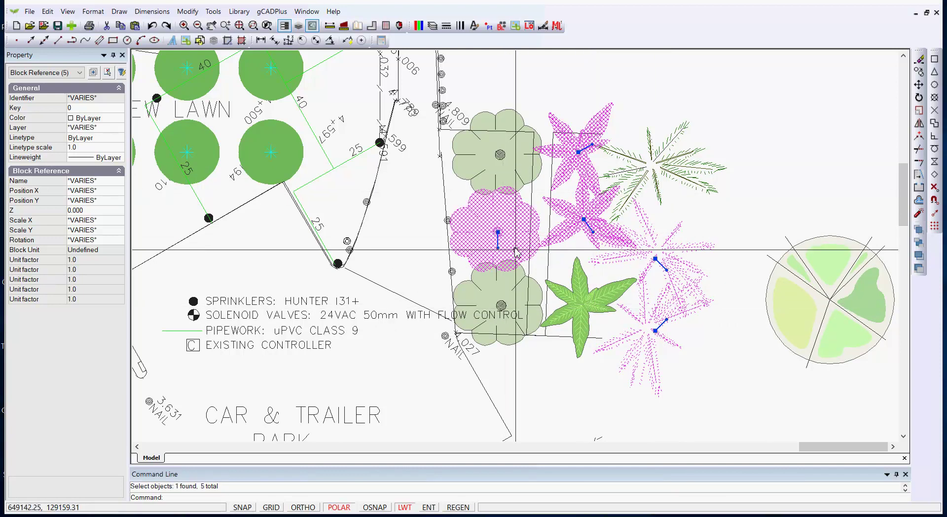
key(Escape)
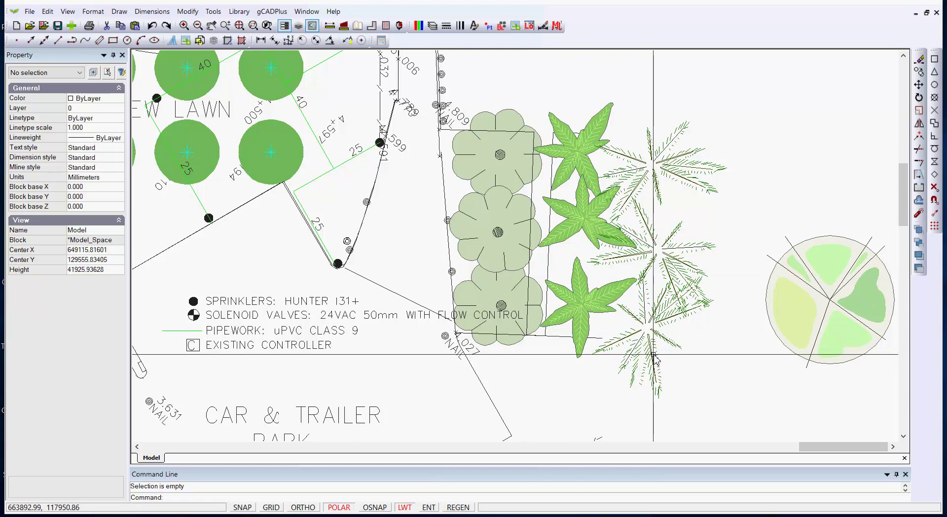
Step: Check the middle star plant, then pan and zoom toward the round plant symbol
click(583, 228)
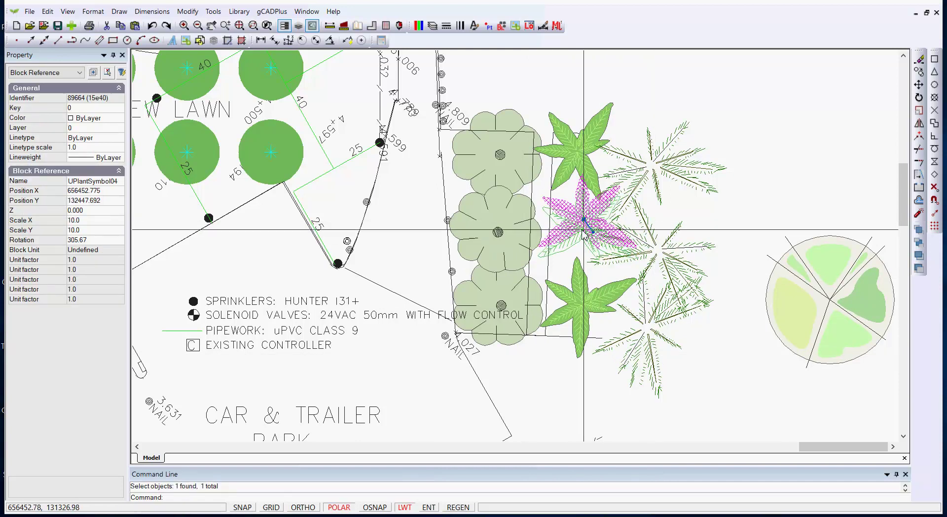
key(Escape)
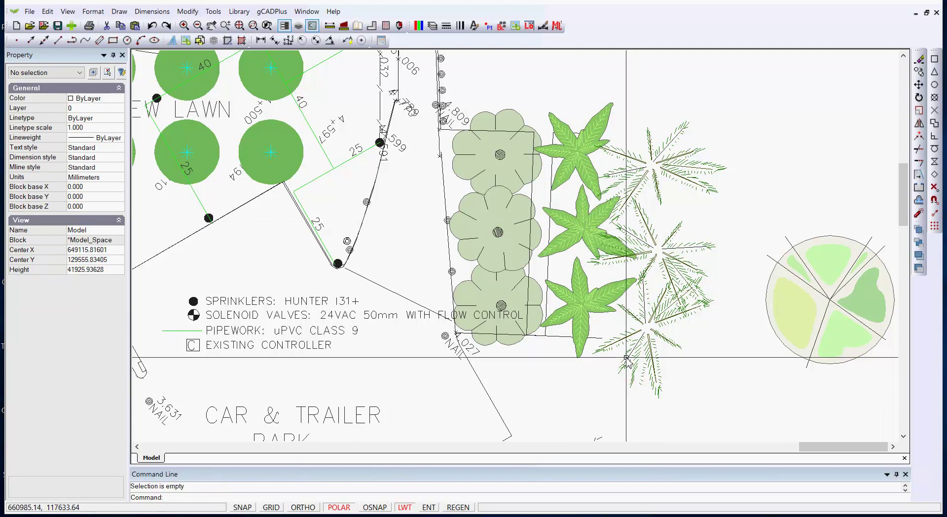
middle_drag(627, 358, 492, 304)
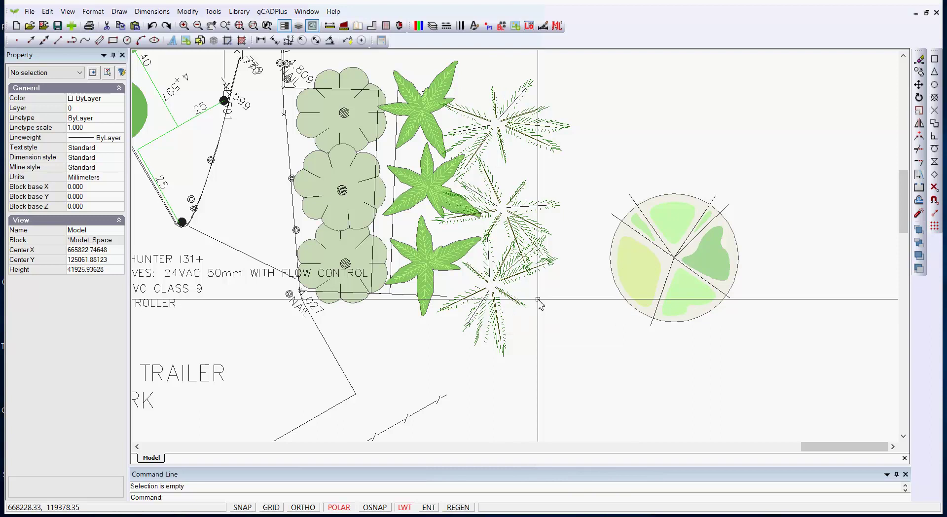
middle_drag(583, 315, 548, 311)
scroll(597, 252, up, 2)
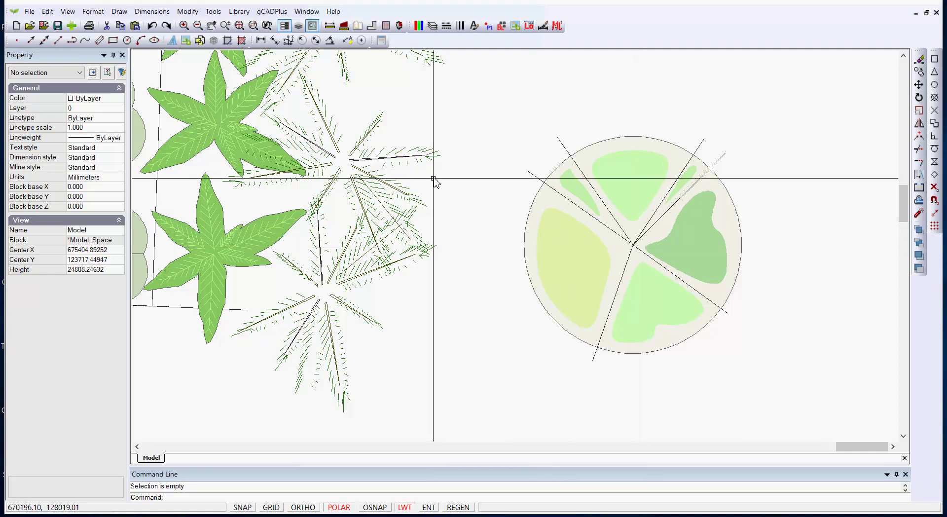
Step: Inspect the spiky fern, upper star plant and left shrub beside the round plant
click(395, 185)
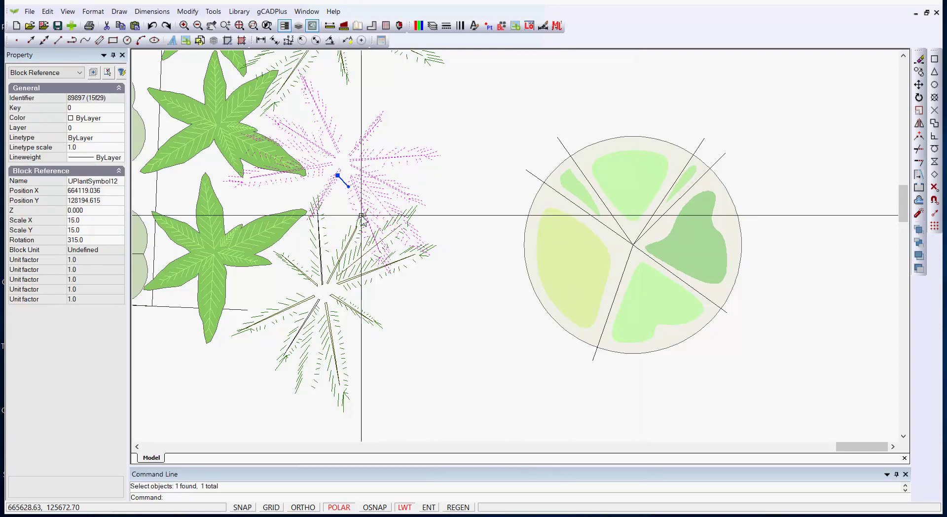
scroll(343, 176, up, 2)
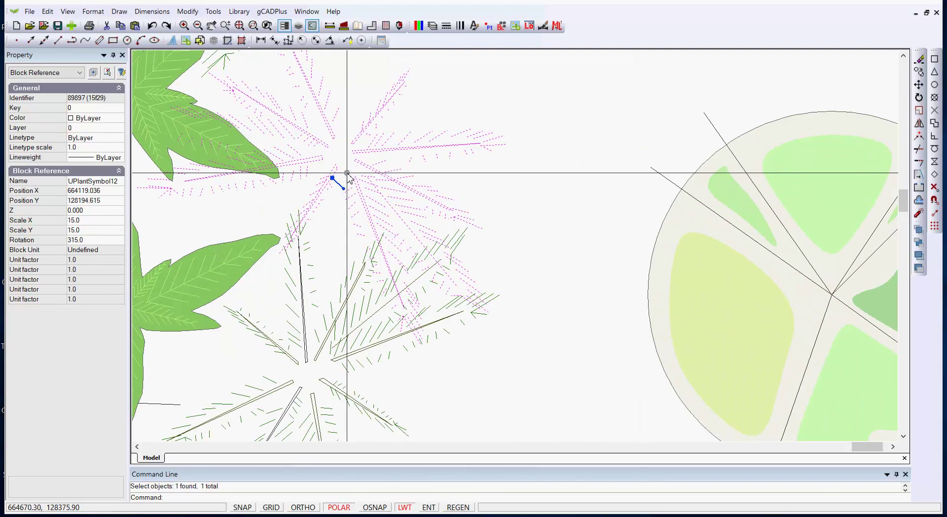
scroll(332, 179, down, 3)
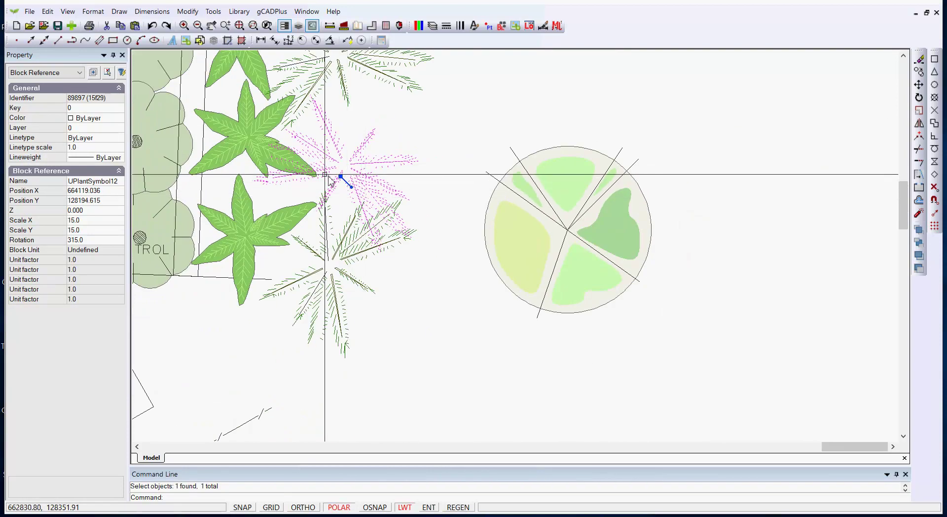
click(241, 142)
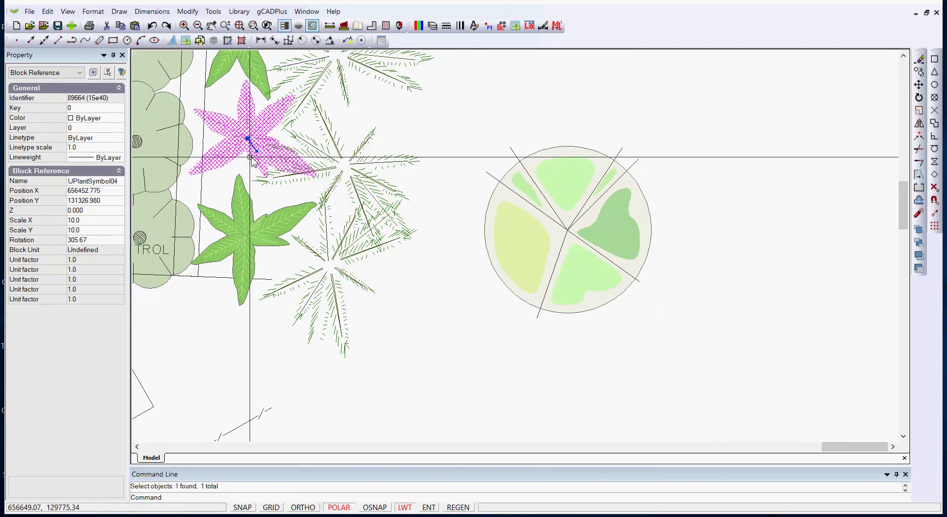
key(Escape)
click(165, 173)
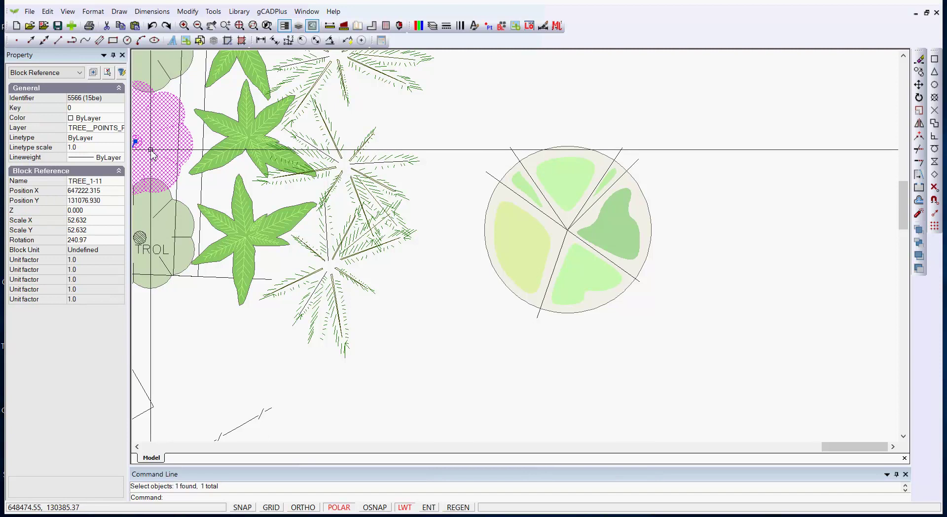
key(Escape)
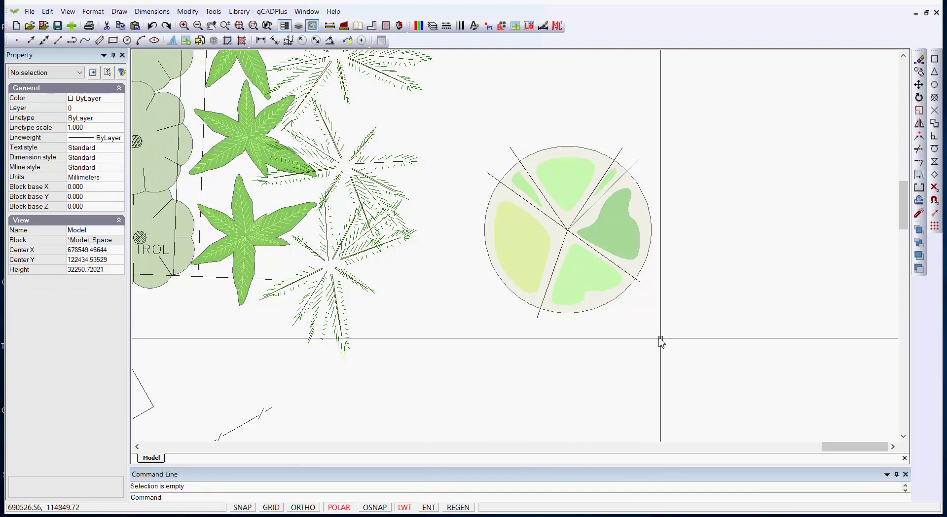
Step: Define block ttt from the 13 round-plant objects, based on the circle's right edge
mouse_move(684, 349)
mouse_down()
mouse_move(567, 264)
mouse_move(475, 134)
mouse_up()
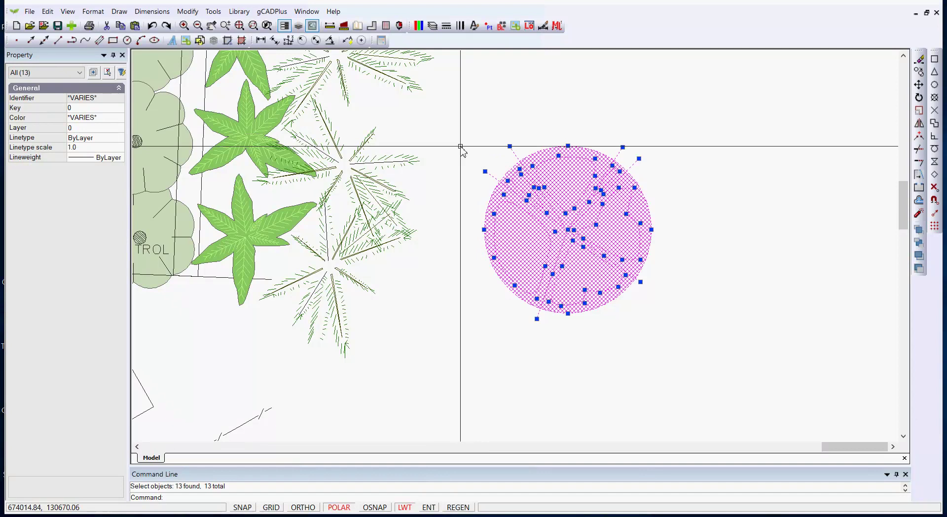
right_click(543, 244)
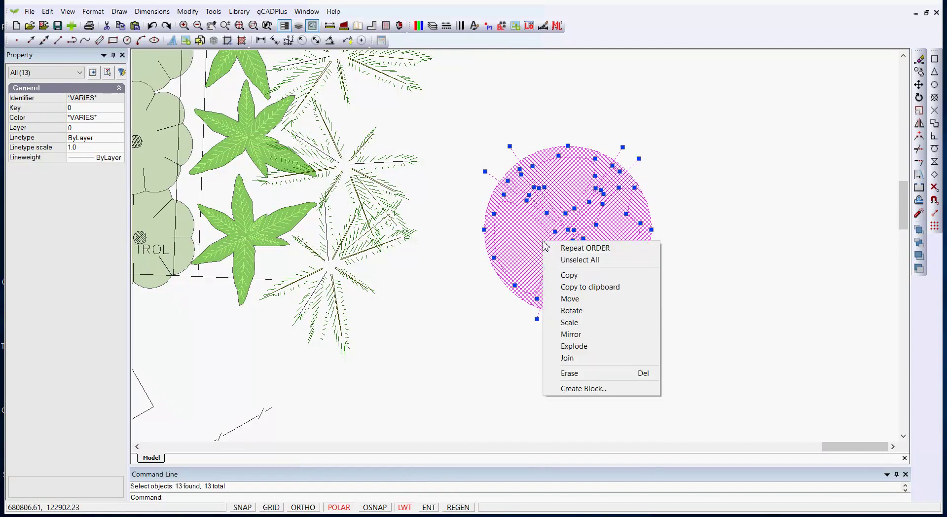
click(584, 389)
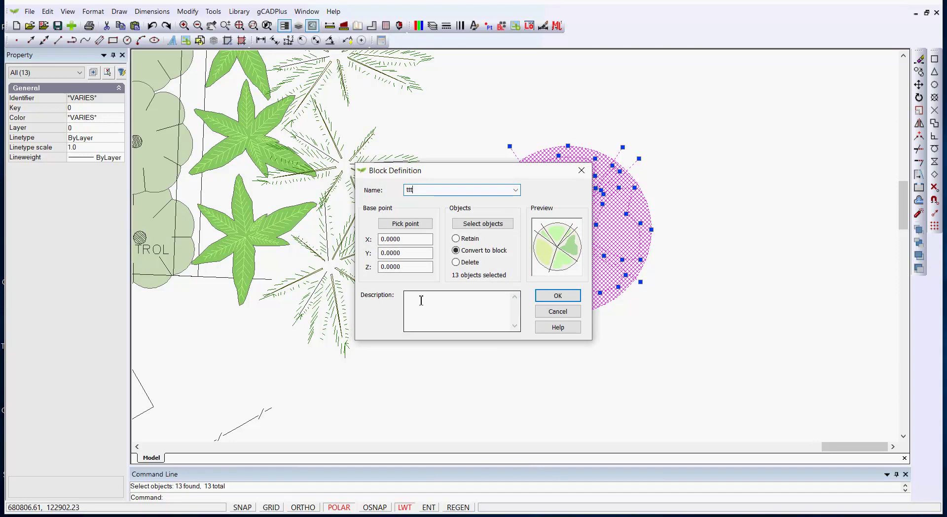
click(405, 224)
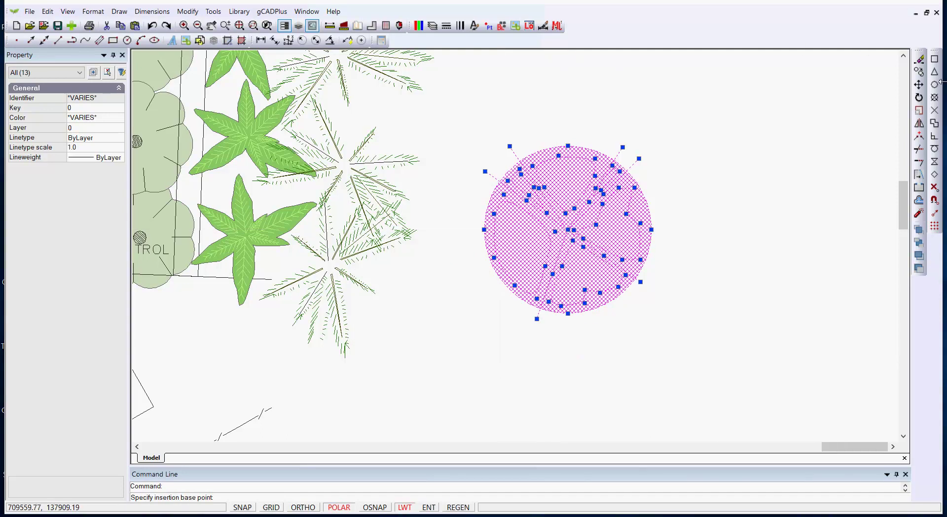
click(645, 201)
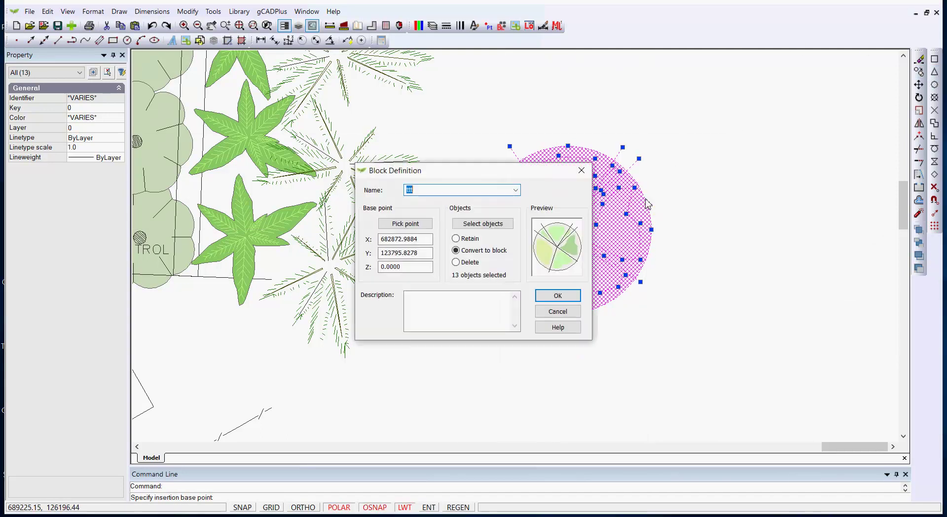
click(560, 298)
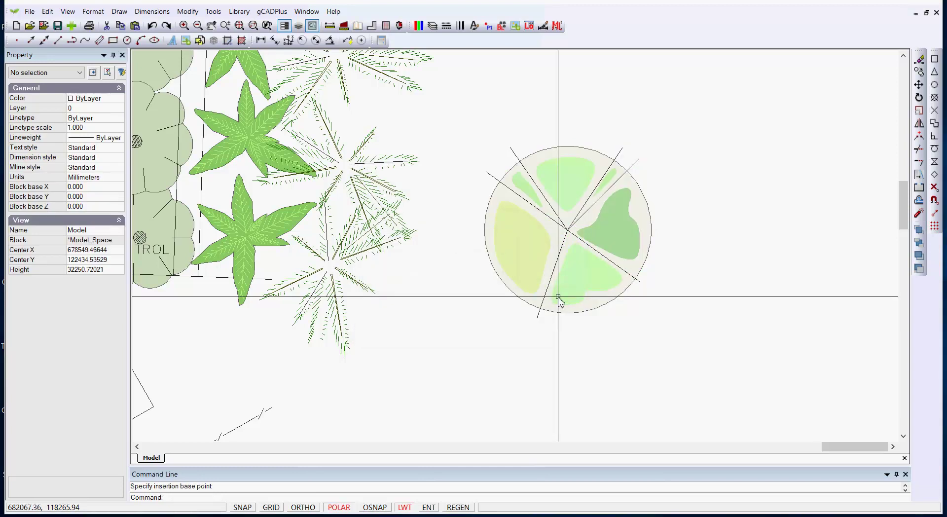
Step: Rotate the circular ttt plant block by 45°
click(597, 291)
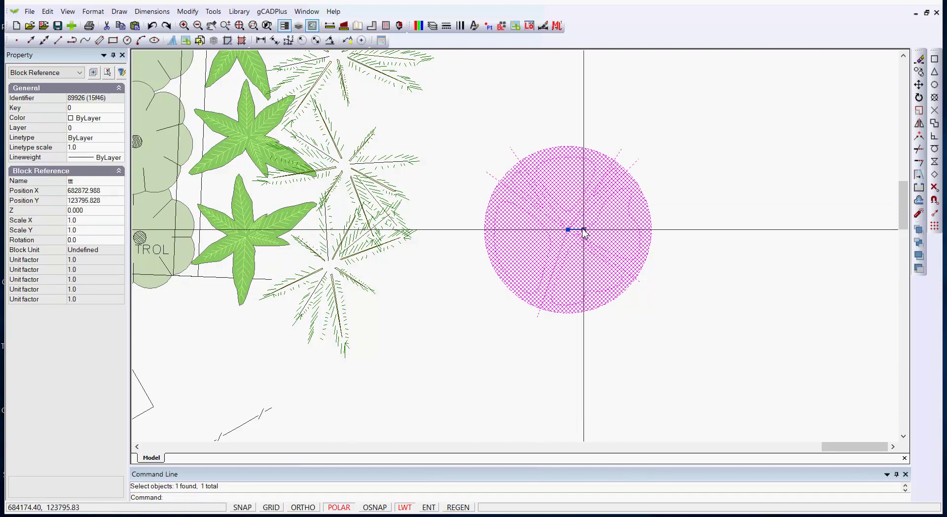
click(584, 230)
click(576, 221)
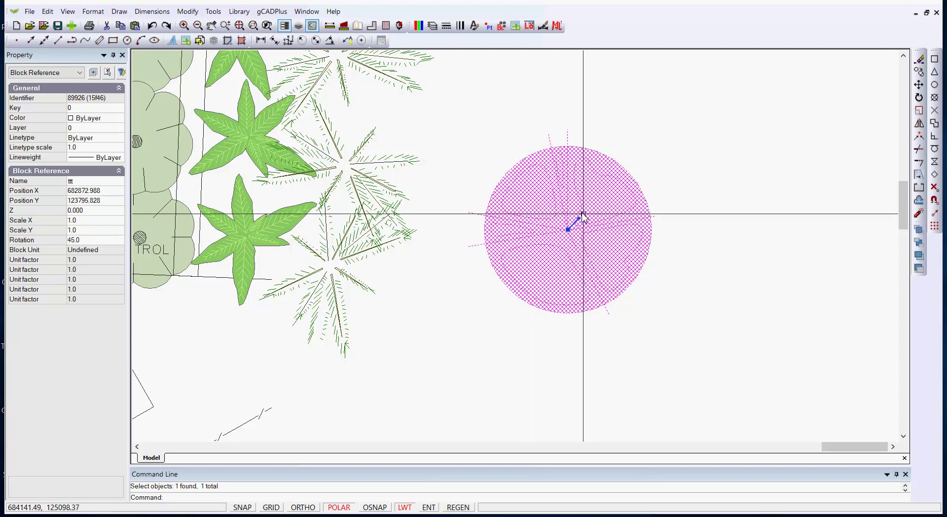
Step: Copy the plant block from its centre to a spot up and to the right
right_click(524, 349)
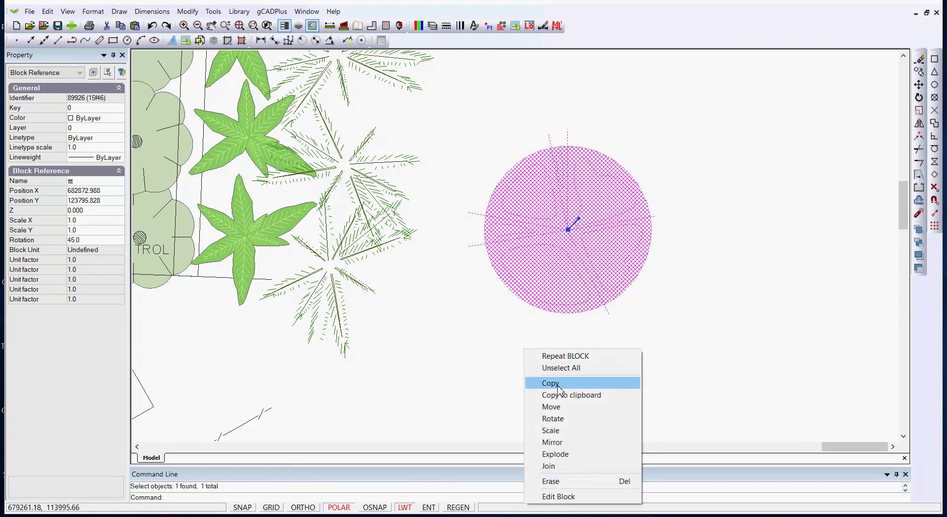
click(547, 383)
click(569, 228)
click(752, 144)
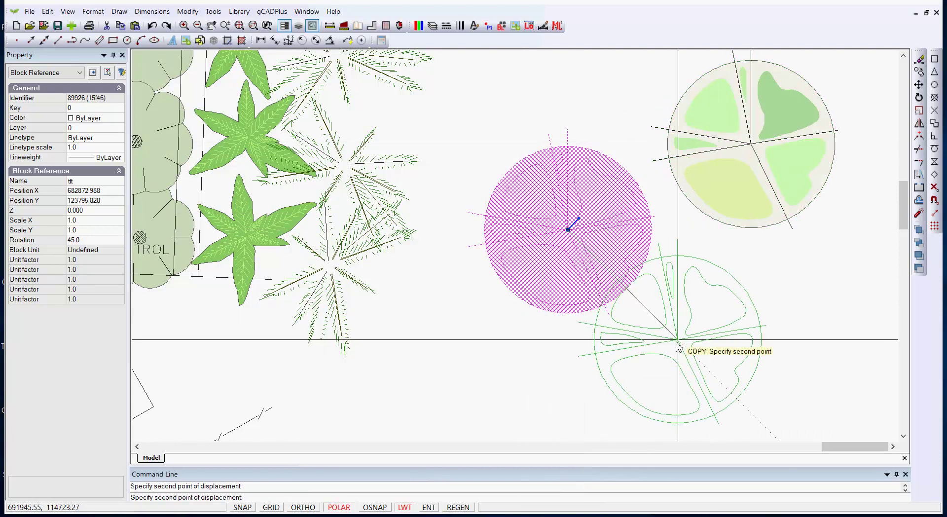
key(Escape)
click(603, 269)
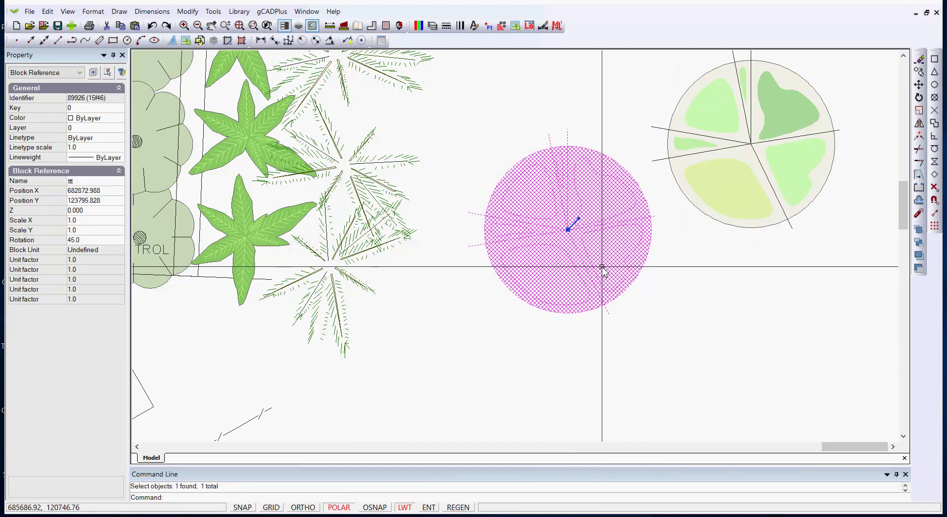
key(Escape)
scroll(603, 269, down, 4)
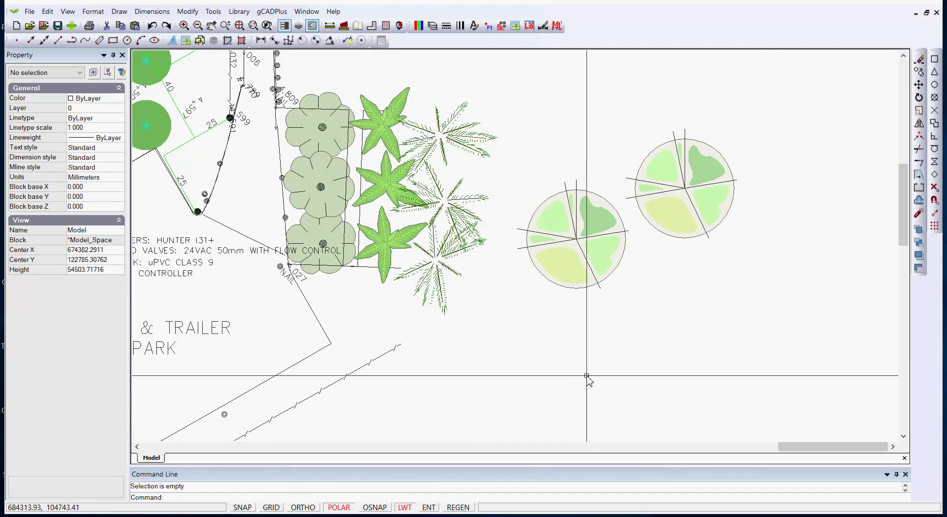
Step: Explode the left plant block and delete the copied plant on the right
click(576, 240)
right_click(578, 241)
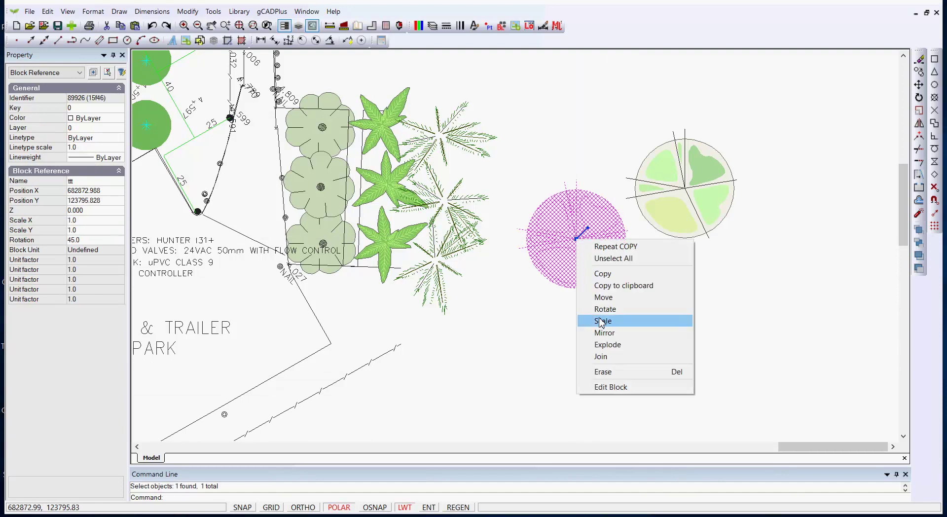
click(609, 345)
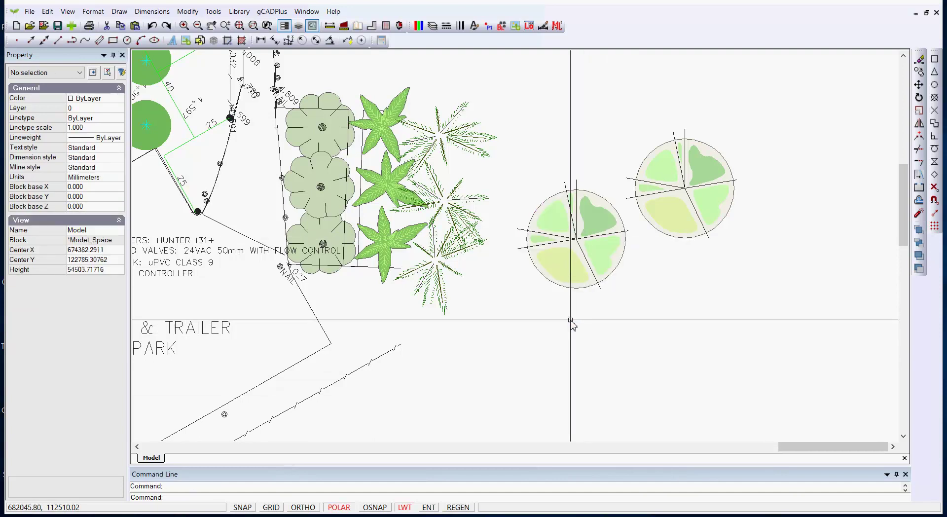
click(700, 221)
key(Delete)
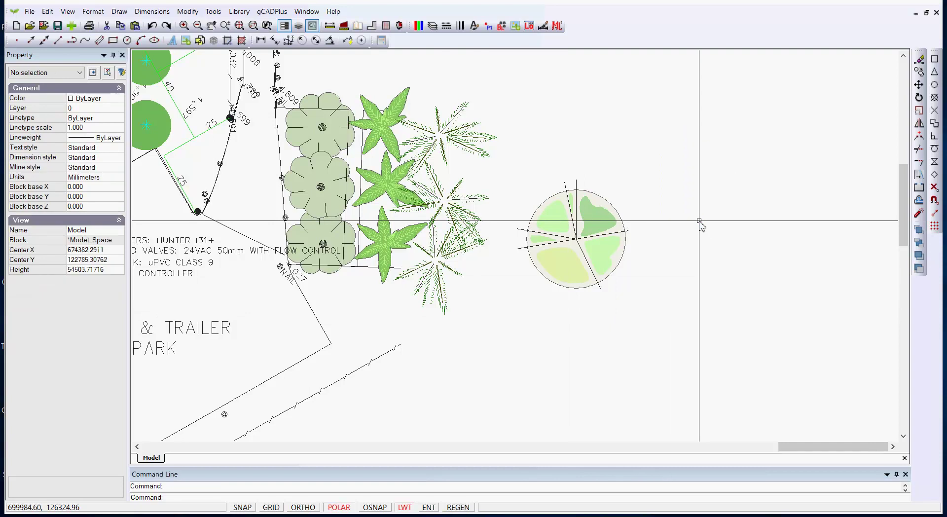
Step: Make block tt from the 13 exploded pieces, based at the plant centre, deleting the originals
click(638, 311)
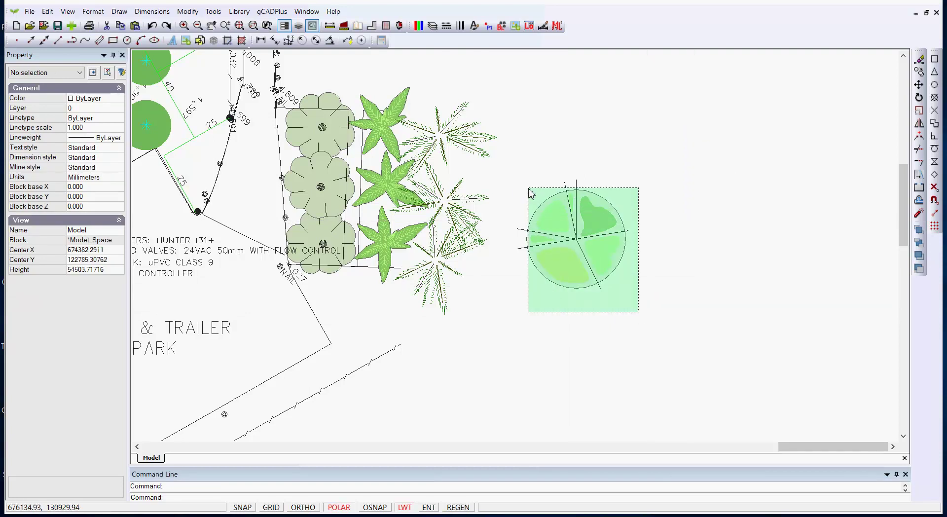
click(517, 169)
right_click(530, 208)
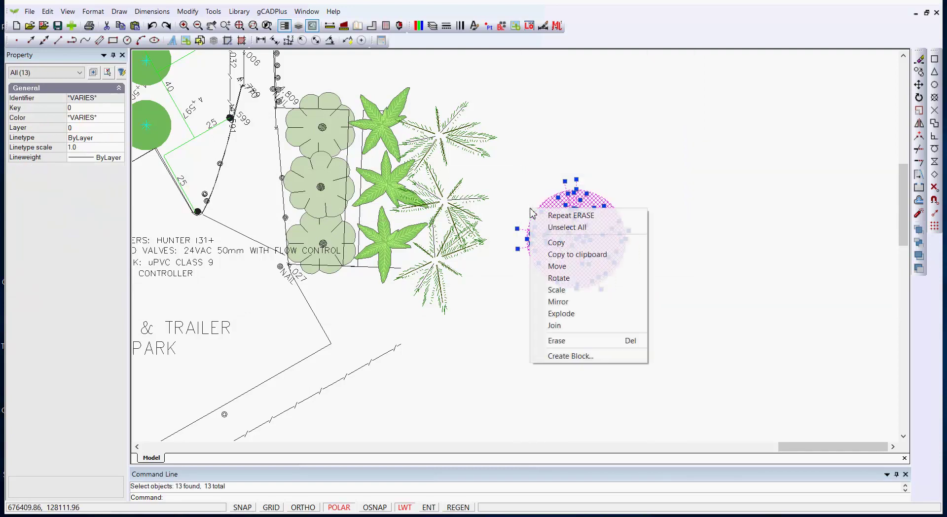
click(571, 356)
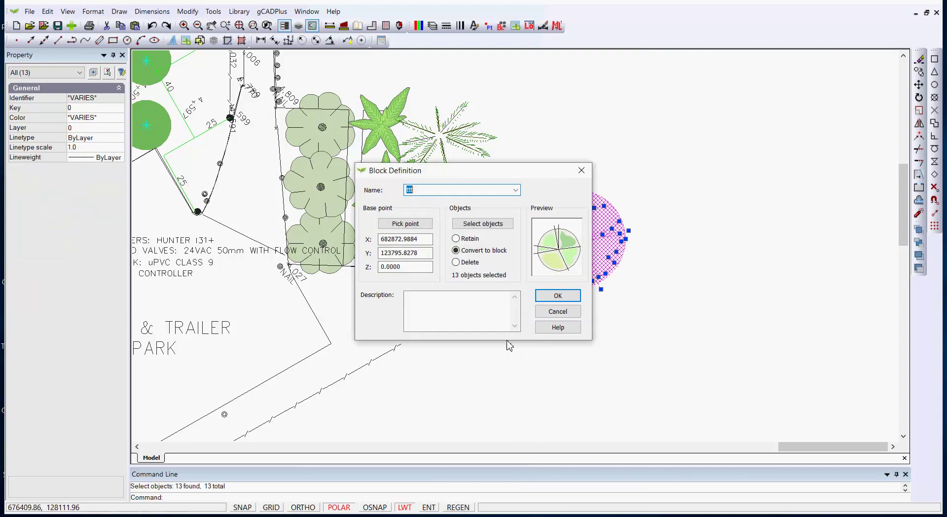
text(ttt)
click(428, 296)
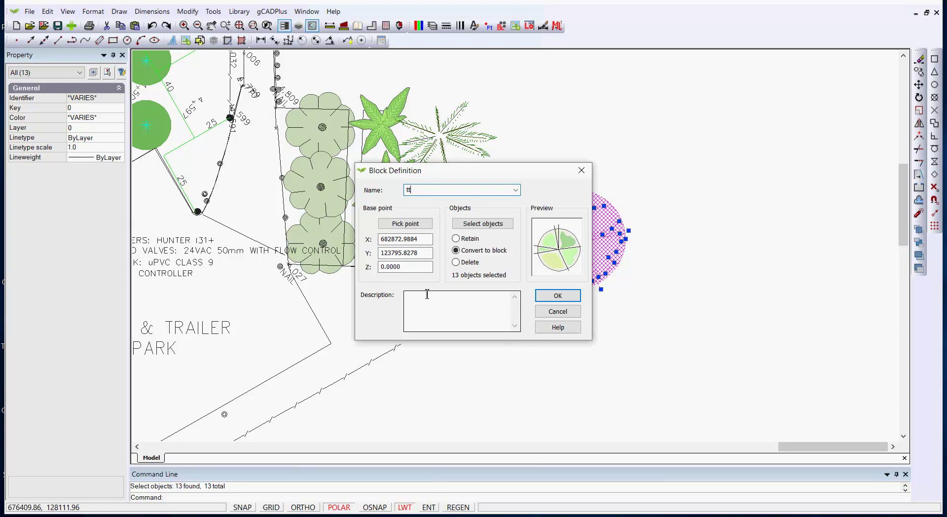
click(405, 224)
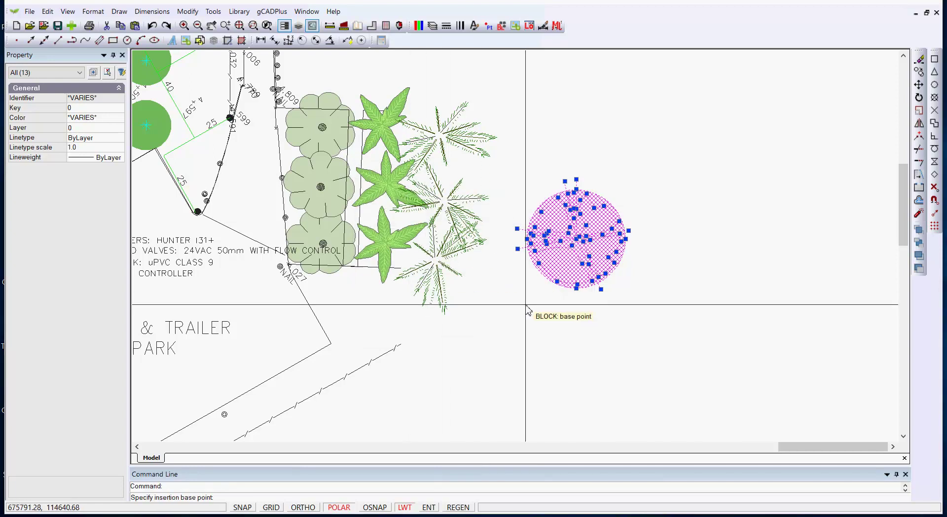
click(575, 245)
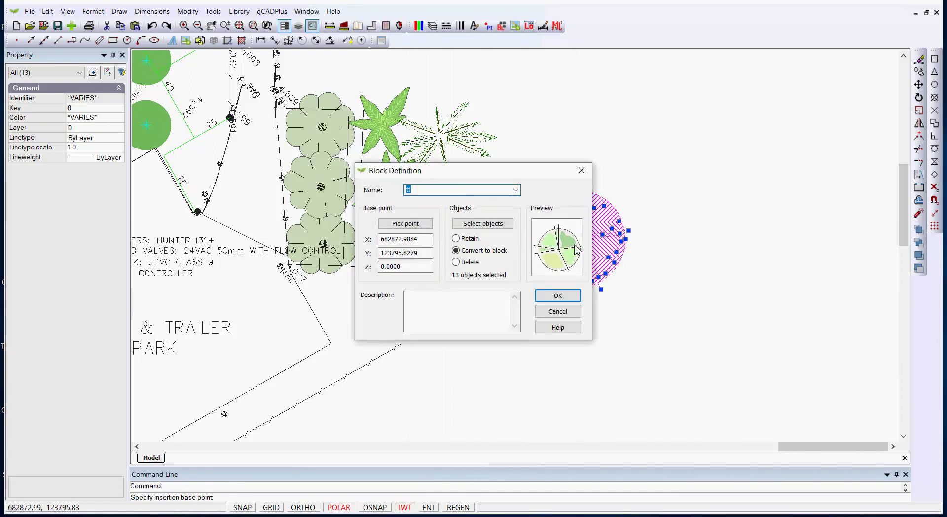
click(456, 264)
click(559, 298)
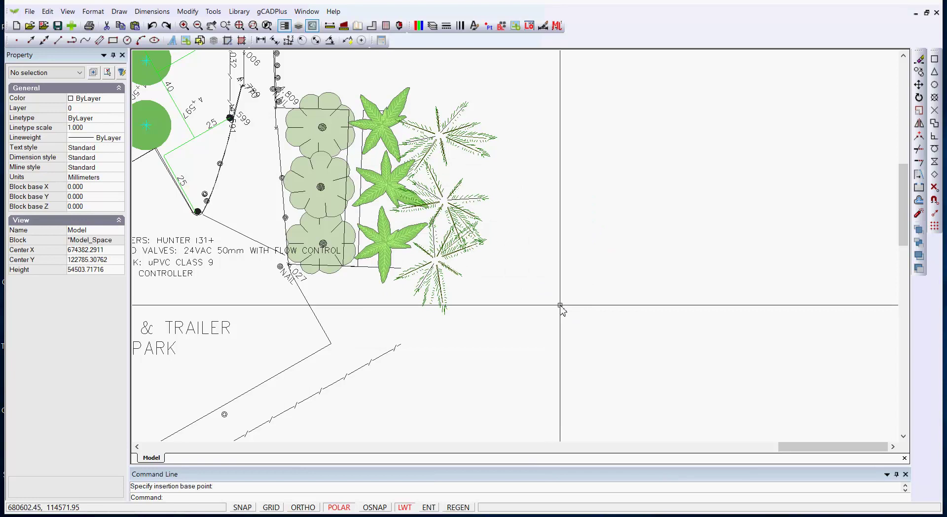
Step: Insert the tt block from the Blocks dialog just below the fern plants
click(501, 27)
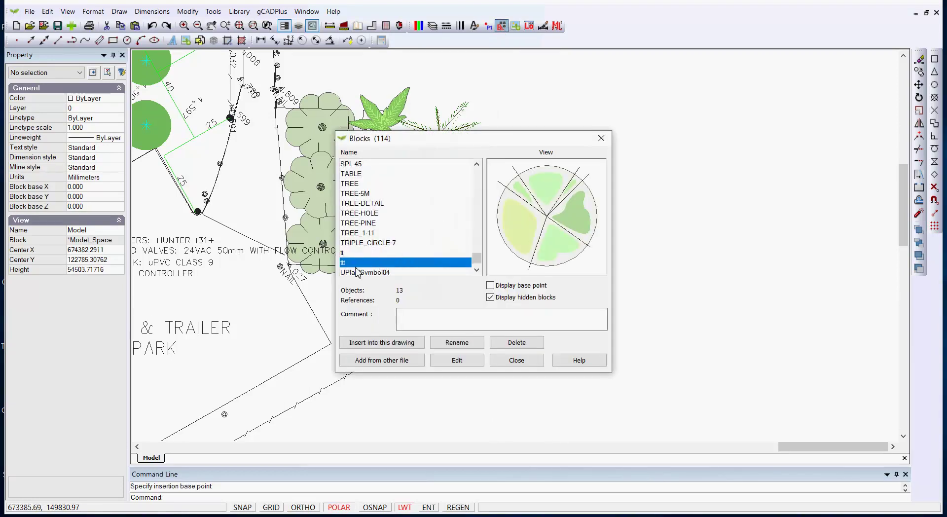
click(350, 254)
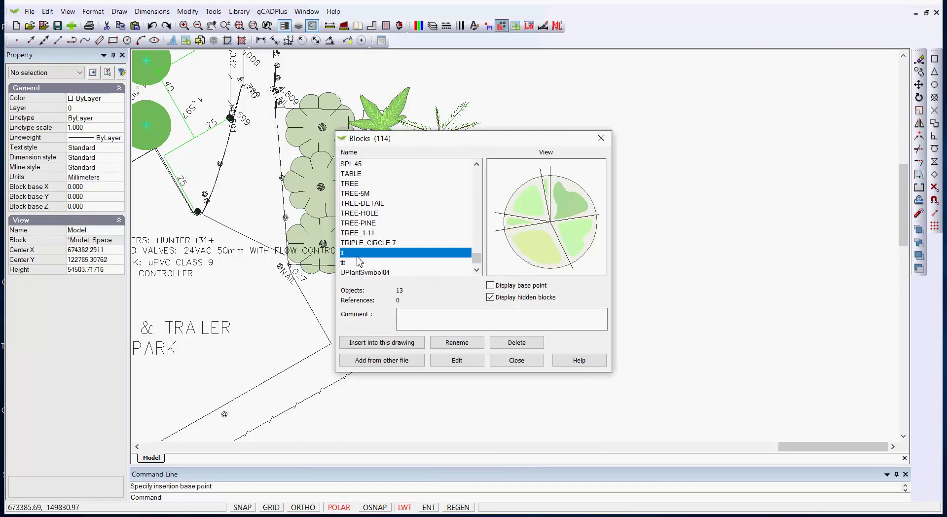
click(391, 346)
click(458, 319)
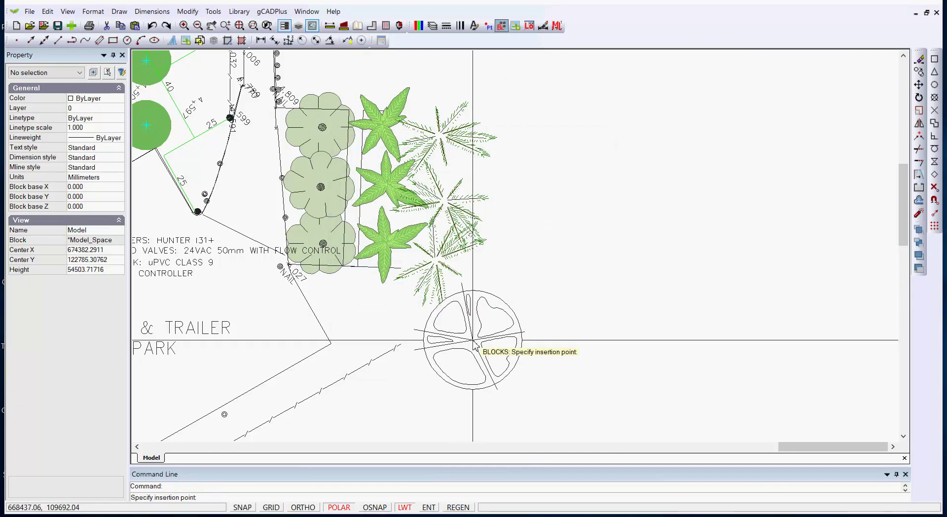
click(487, 347)
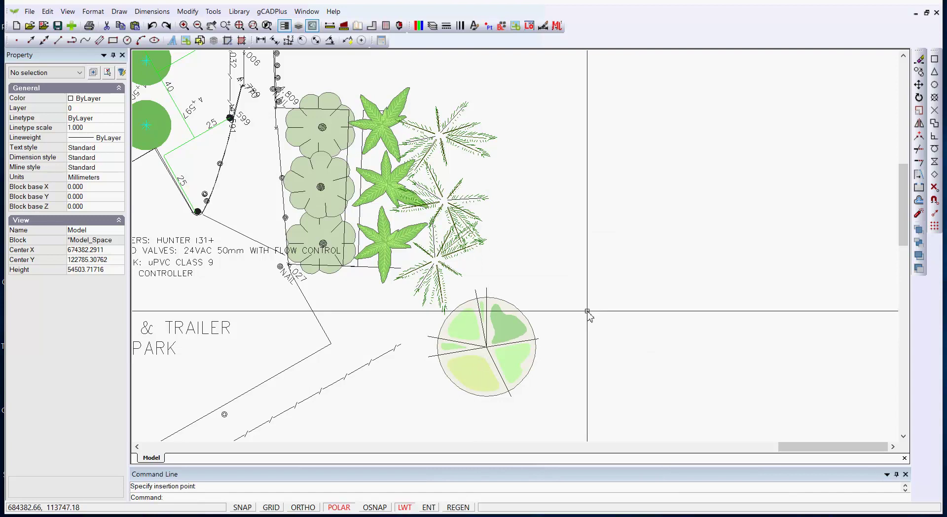